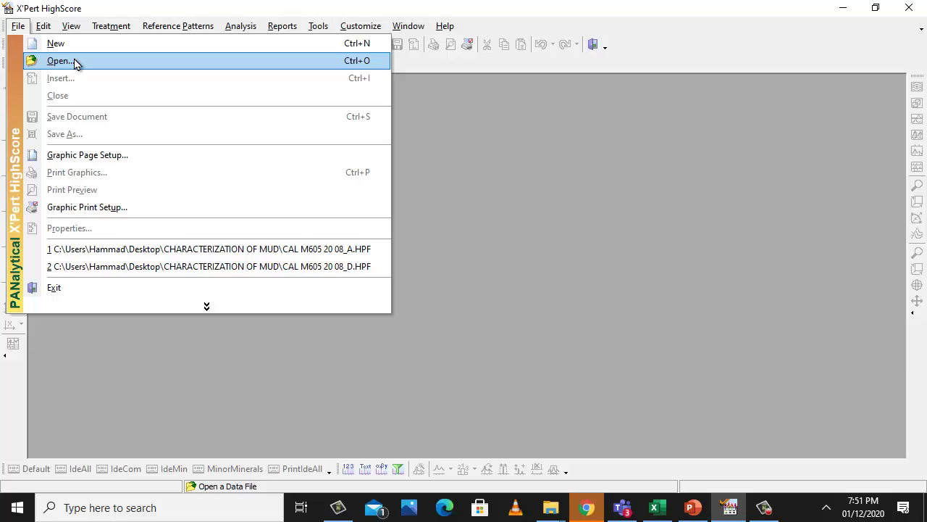
# - Open the data file CAL M605 20 08_blank.xrdml from the XRD RESULTS folder
pyautogui.click(76, 63)
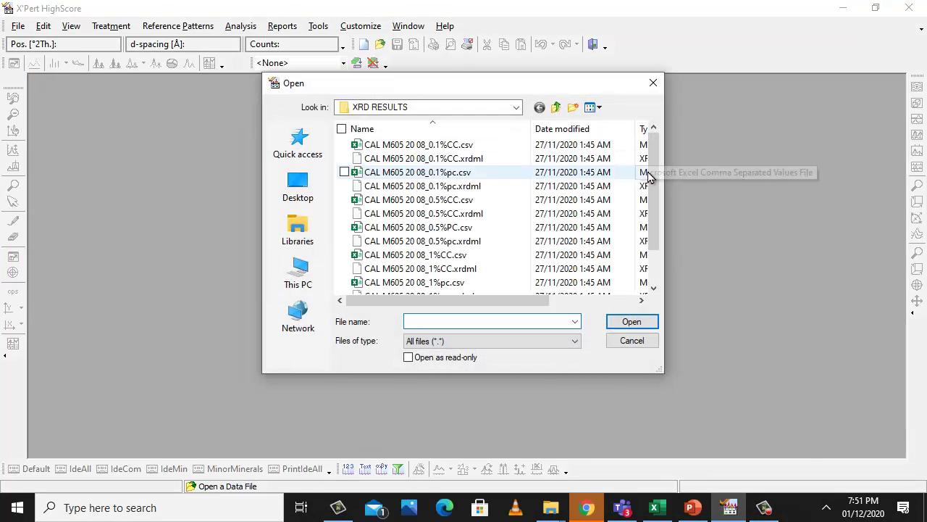
pyautogui.moveTo(651, 175); pyautogui.dragTo(656, 233)
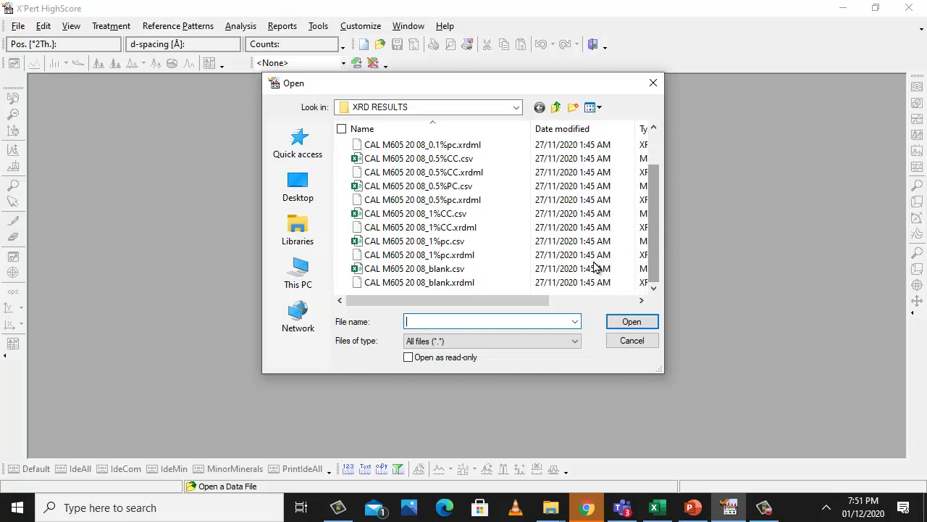
pyautogui.doubleClick(485, 284)
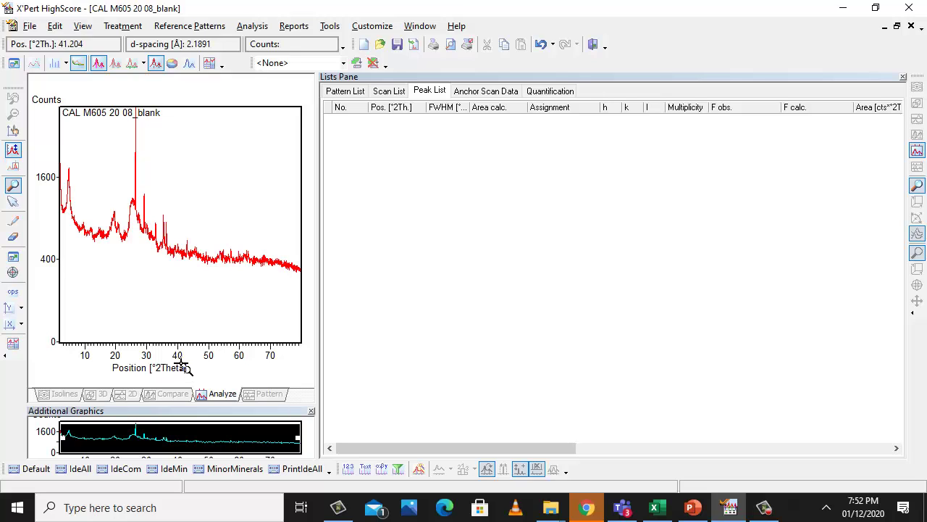
# - Determine the pattern's background automatically with a granularity of 25 and smoothed input data, and accept it
pyautogui.rightClick(210, 177)
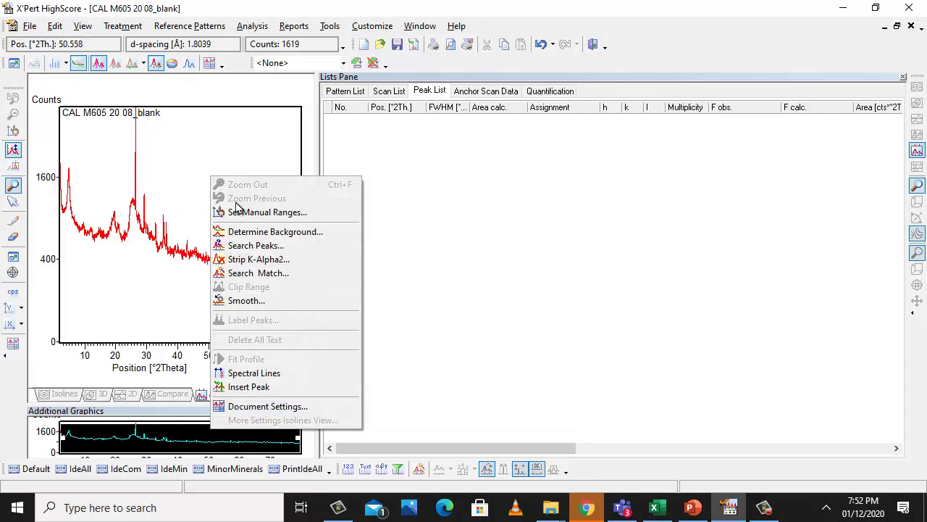
pyautogui.click(263, 232)
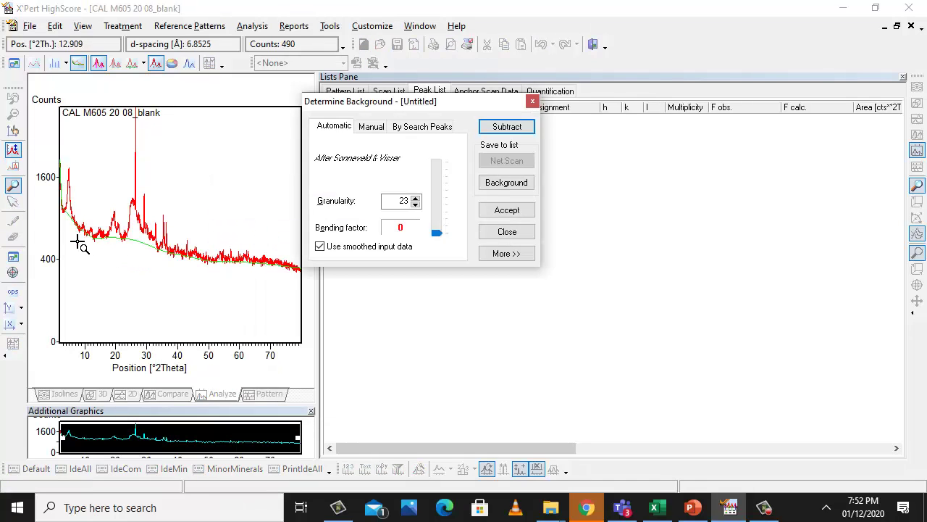
pyautogui.click(418, 201)
pyautogui.click(418, 200)
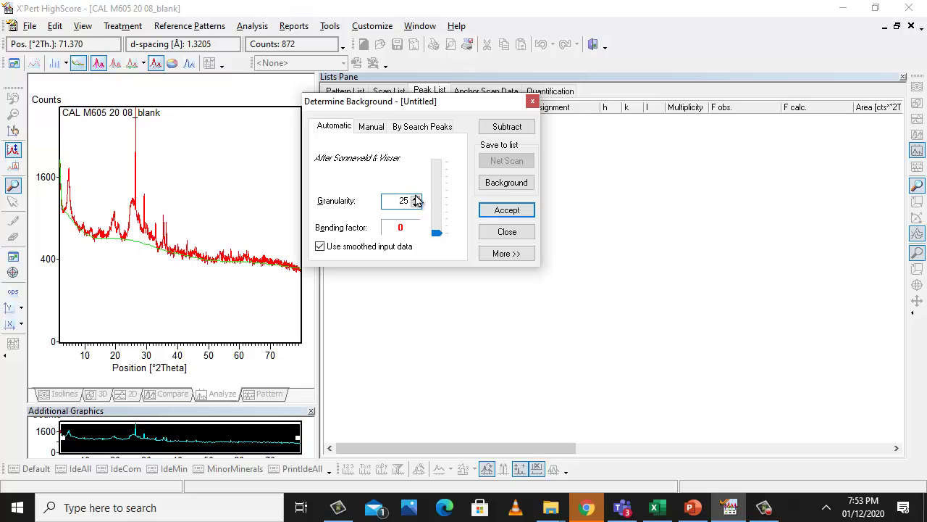
pyautogui.click(417, 199)
pyautogui.click(416, 205)
pyautogui.click(507, 210)
# - Search the pattern for peaks with the Minimum 2nd derivative method and accept the found peaks
pyautogui.rightClick(247, 168)
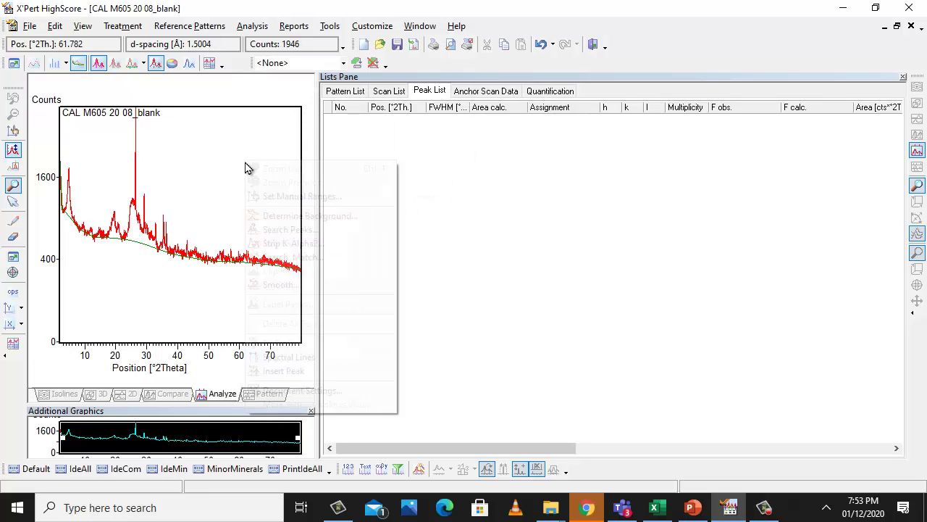
pyautogui.click(331, 230)
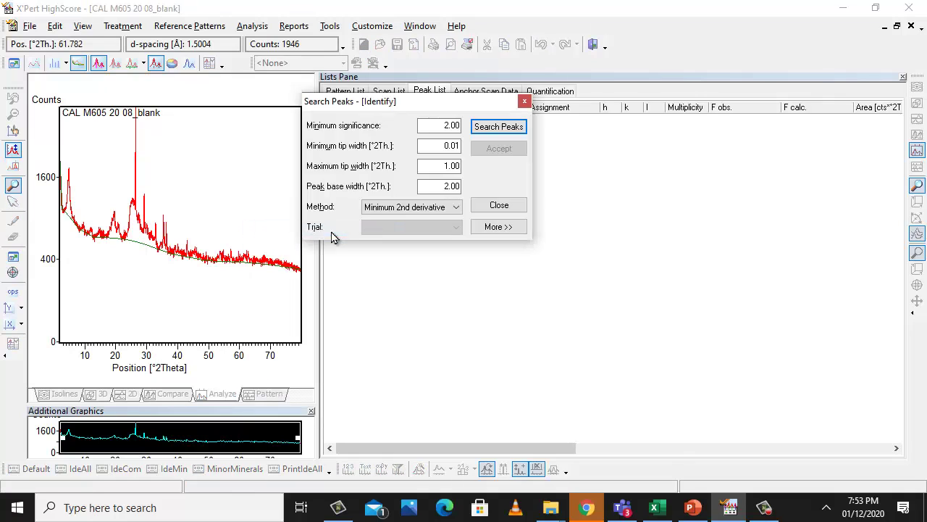
pyautogui.click(495, 125)
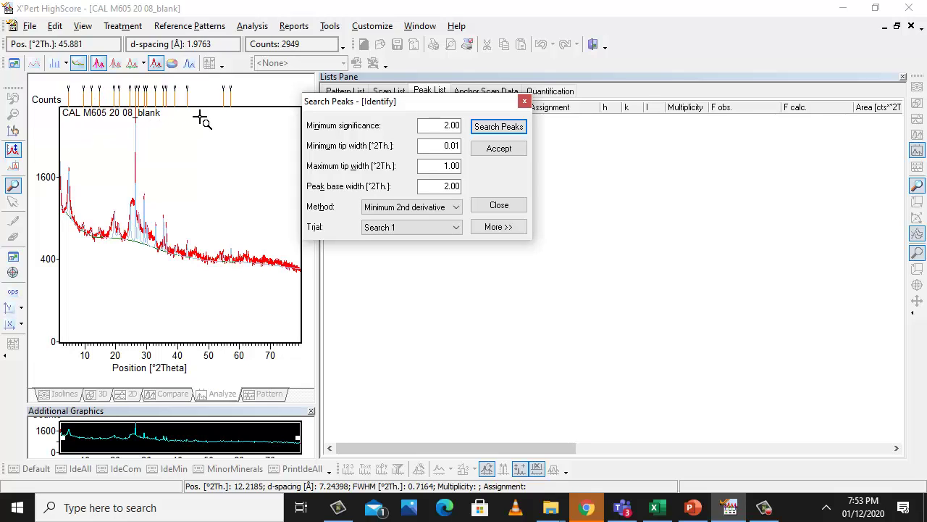
pyautogui.click(497, 149)
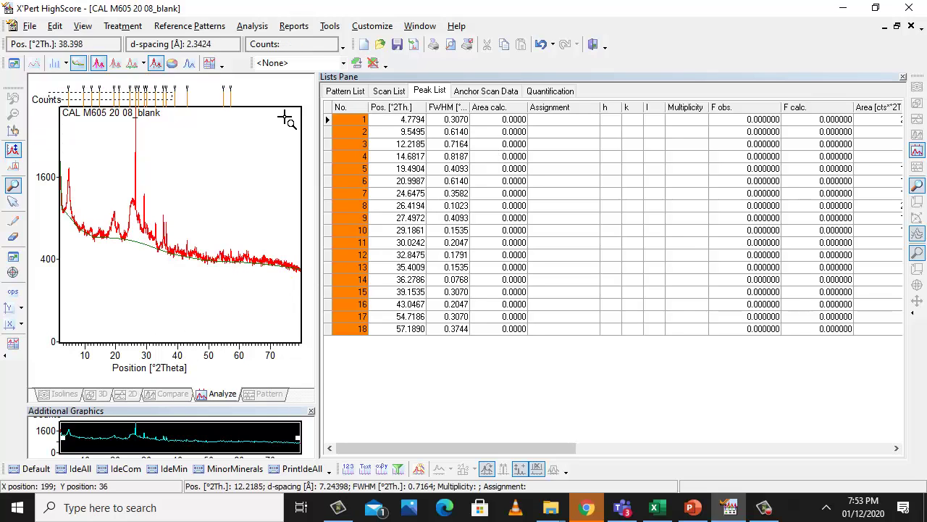
# - Zoom into the pattern's range up to about 25 °2Theta and select the peak marker near 9.55 °2Theta
pyautogui.moveTo(284, 118); pyautogui.dragTo(267, 239)
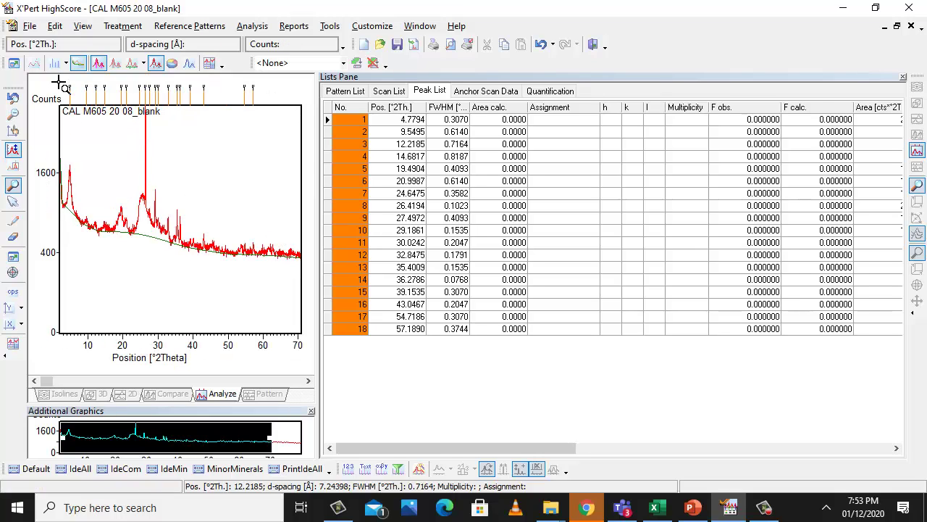
pyautogui.moveTo(147, 141); pyautogui.dragTo(141, 217)
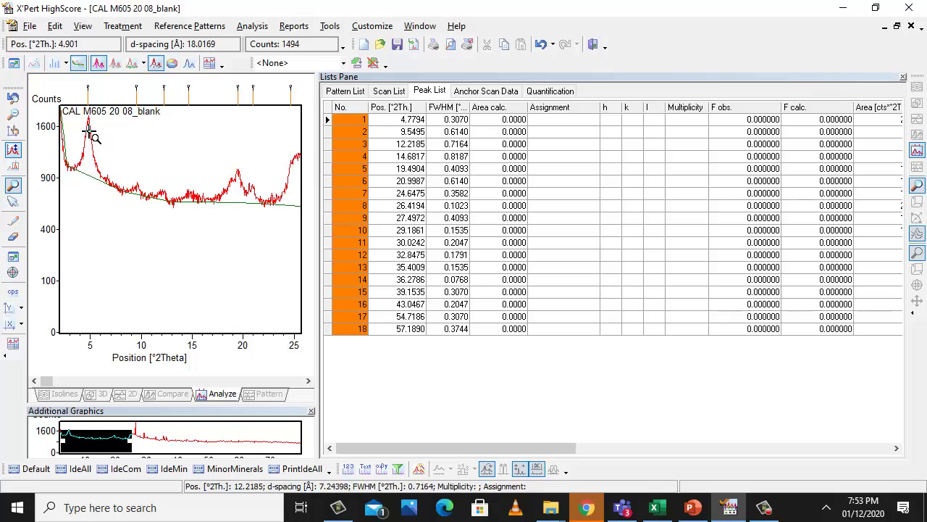
pyautogui.click(138, 94)
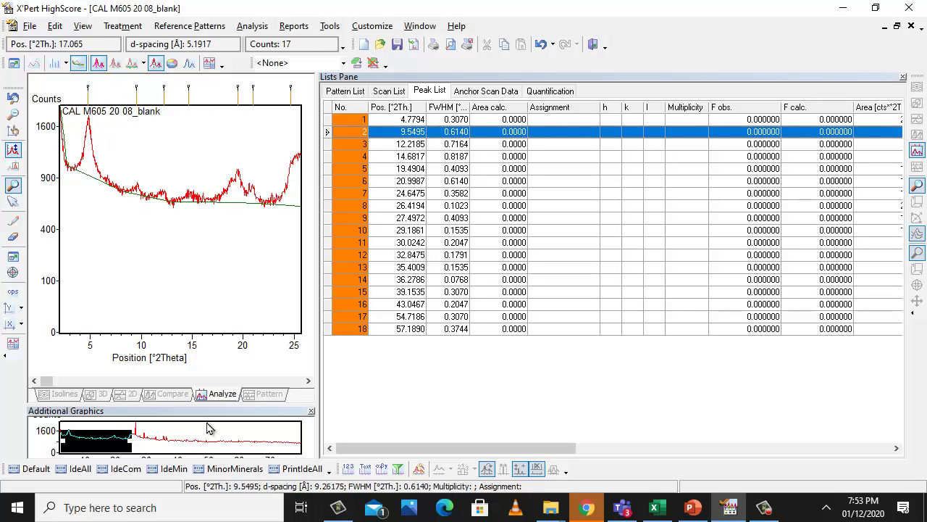
# - Insert a missing peak at about 40.04 °2Theta and return the graph to the full pattern
pyautogui.moveTo(109, 443); pyautogui.dragTo(187, 443)
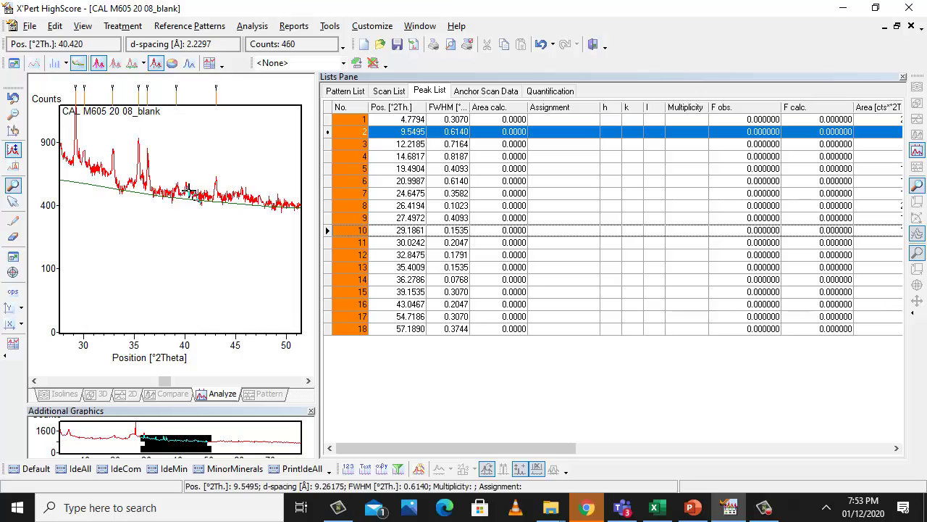
pyautogui.rightClick(190, 221)
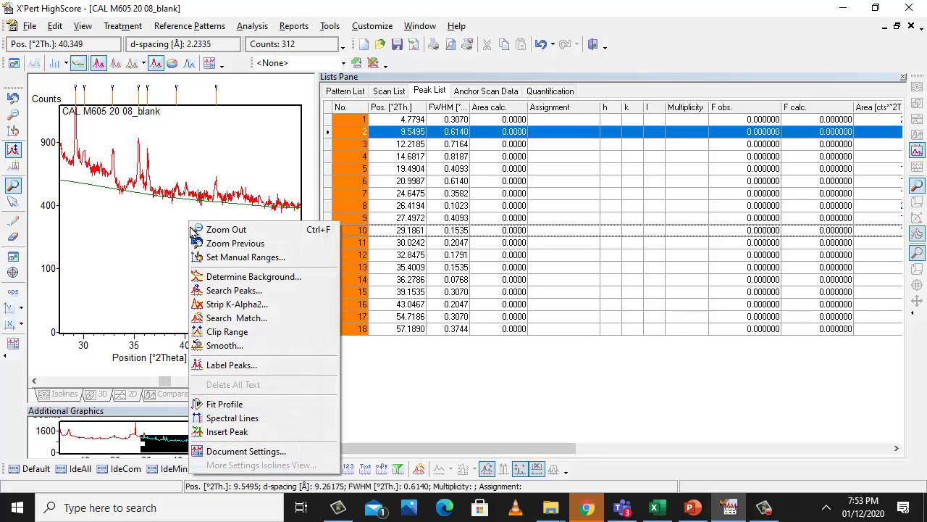
pyautogui.click(227, 432)
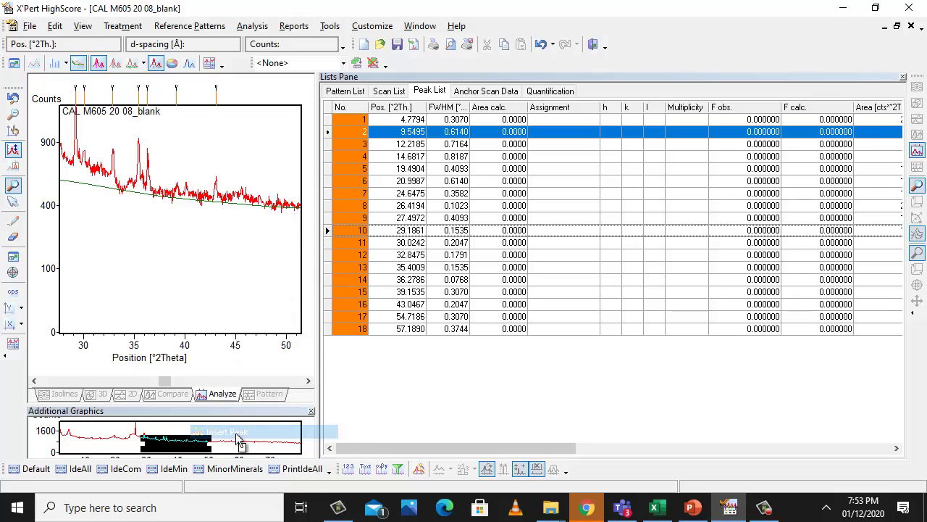
pyautogui.click(186, 197)
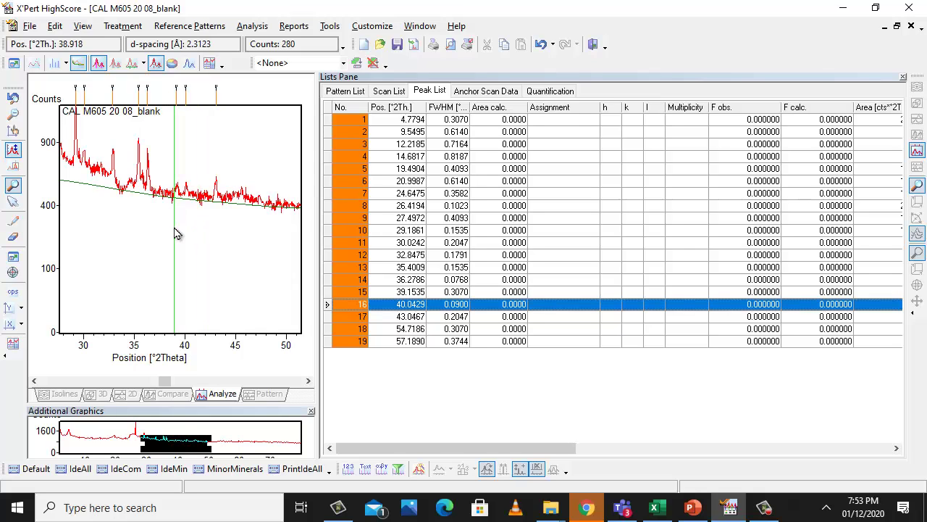
pyautogui.rightClick(174, 227)
pyautogui.click(212, 235)
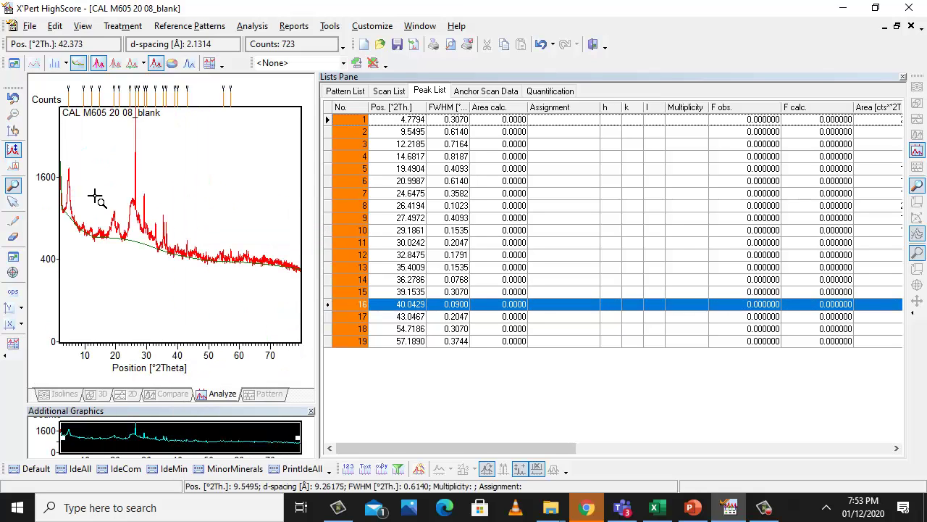
# - Run Search & Match on peak and profile data with the multi phase scoring scheme and accept the candidate list
pyautogui.rightClick(248, 167)
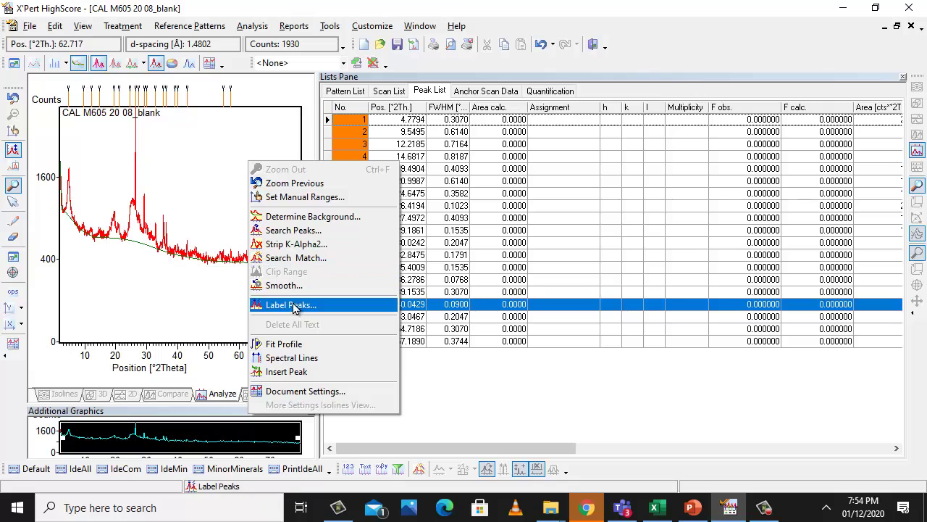
pyautogui.click(295, 258)
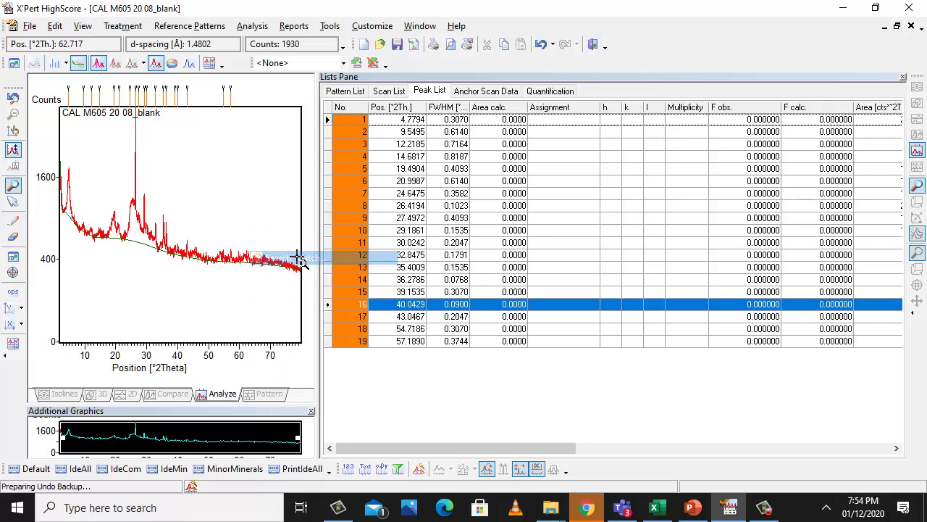
pyautogui.click(571, 143)
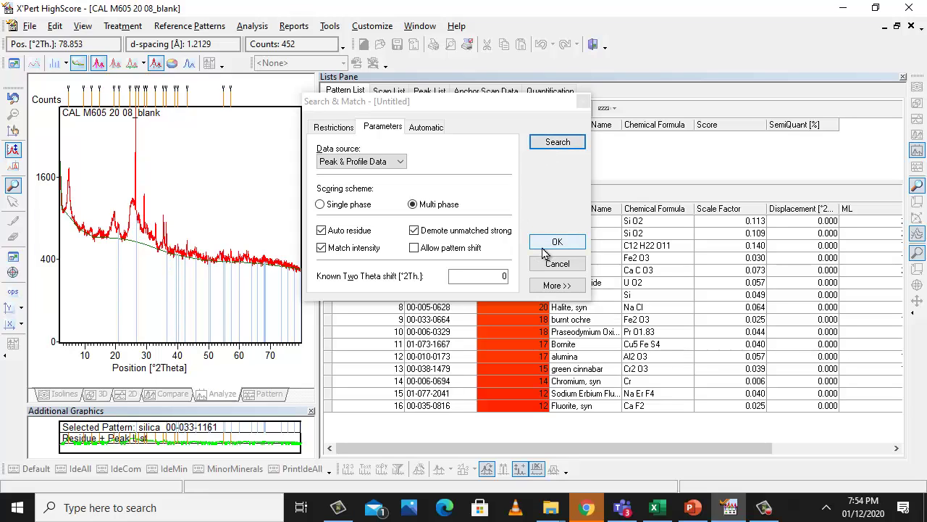
pyautogui.click(545, 250)
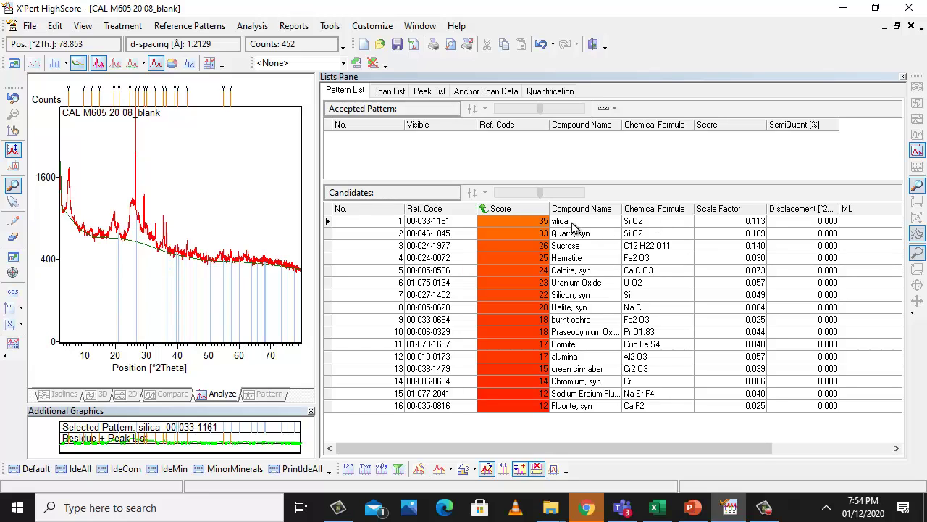
# - Add the candidates silica, alumina, Quartz syn, Hematite and Calcite syn to the accepted patterns
pyautogui.moveTo(573, 226); pyautogui.dragTo(444, 148)
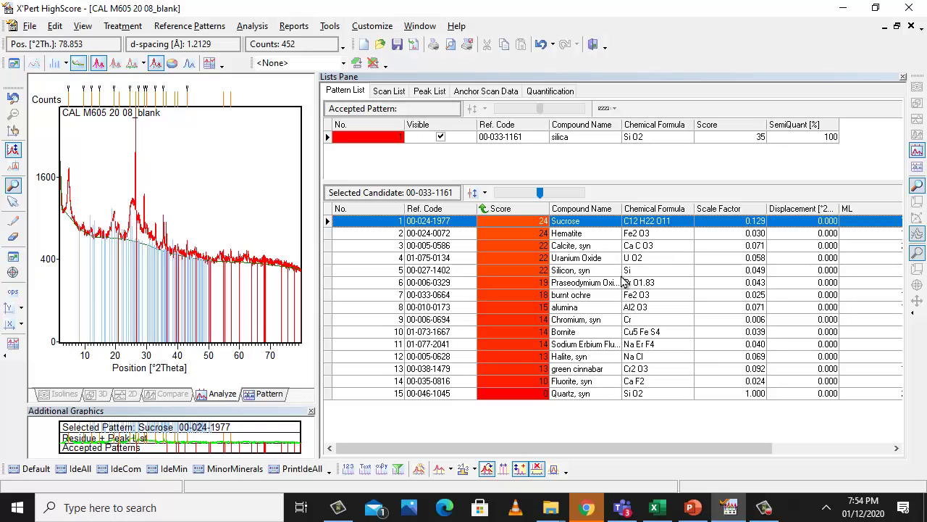
pyautogui.moveTo(580, 307); pyautogui.dragTo(444, 150)
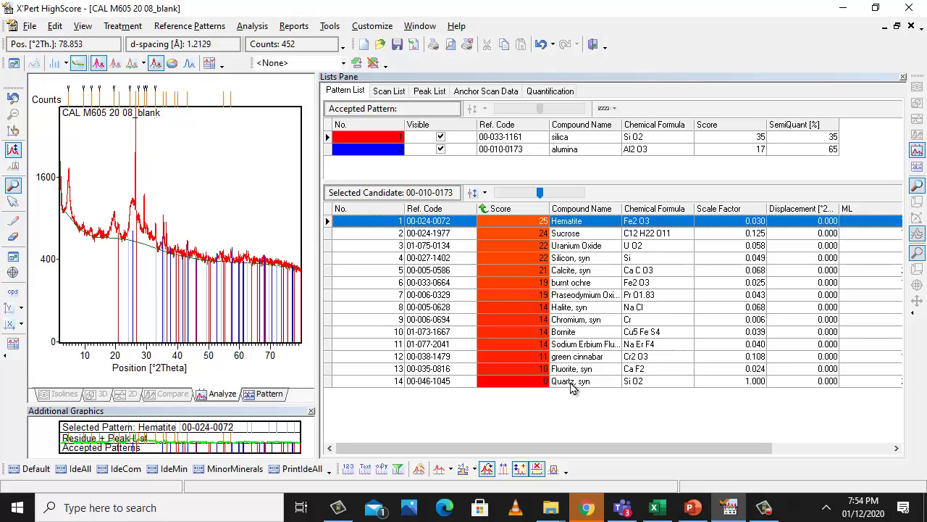
pyautogui.moveTo(570, 387); pyautogui.dragTo(487, 182)
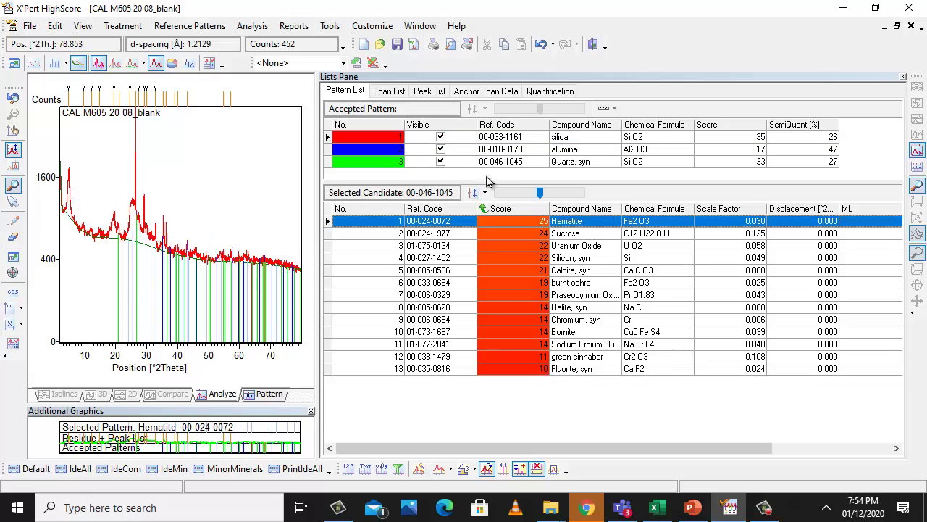
pyautogui.moveTo(586, 225); pyautogui.dragTo(522, 184)
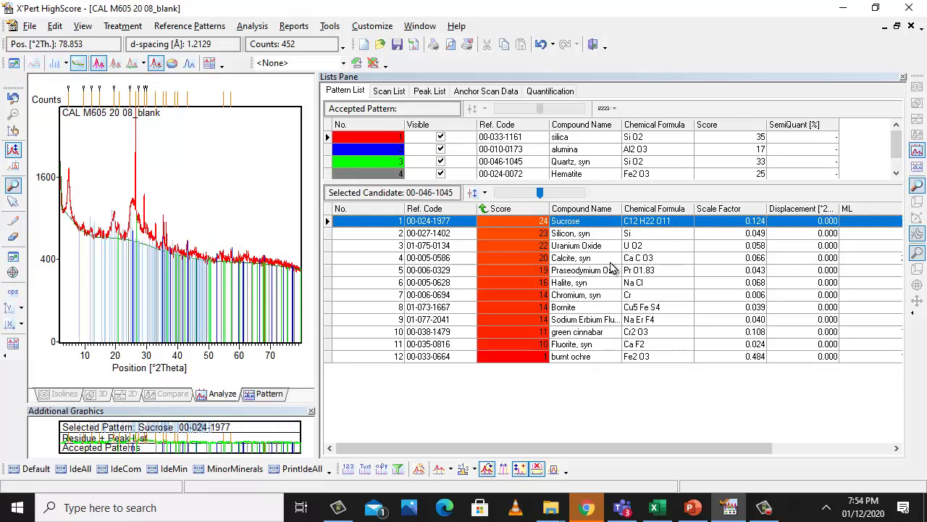
pyautogui.moveTo(582, 260); pyautogui.dragTo(507, 168)
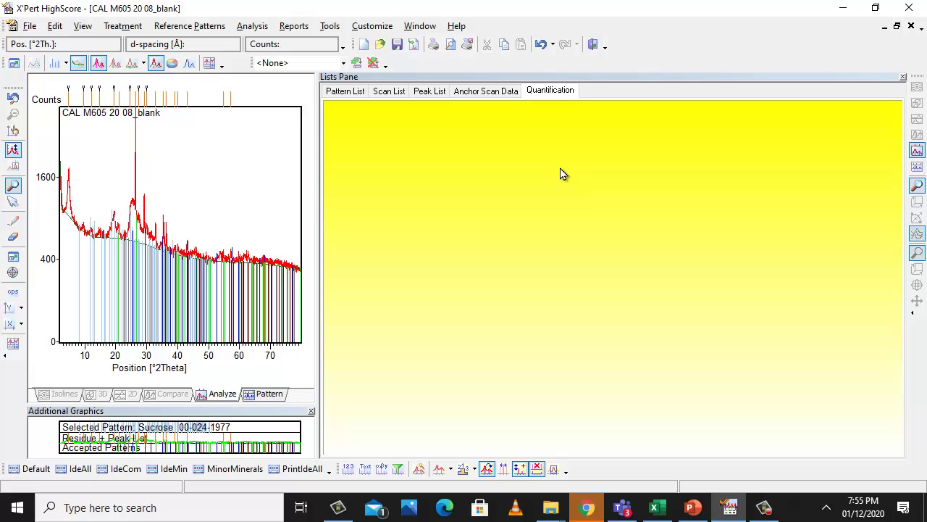
# - Label all peaks of the pattern with their chemical formula
pyautogui.rightClick(191, 200)
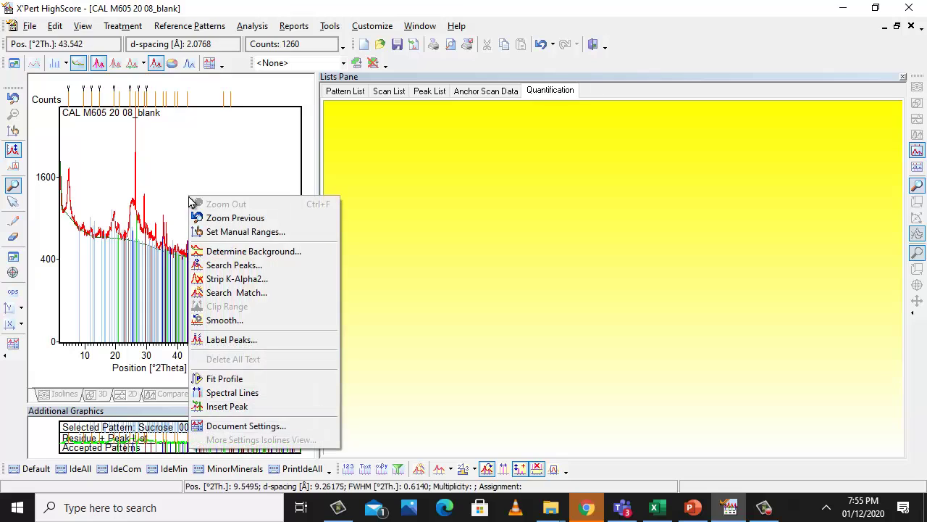
pyautogui.click(226, 339)
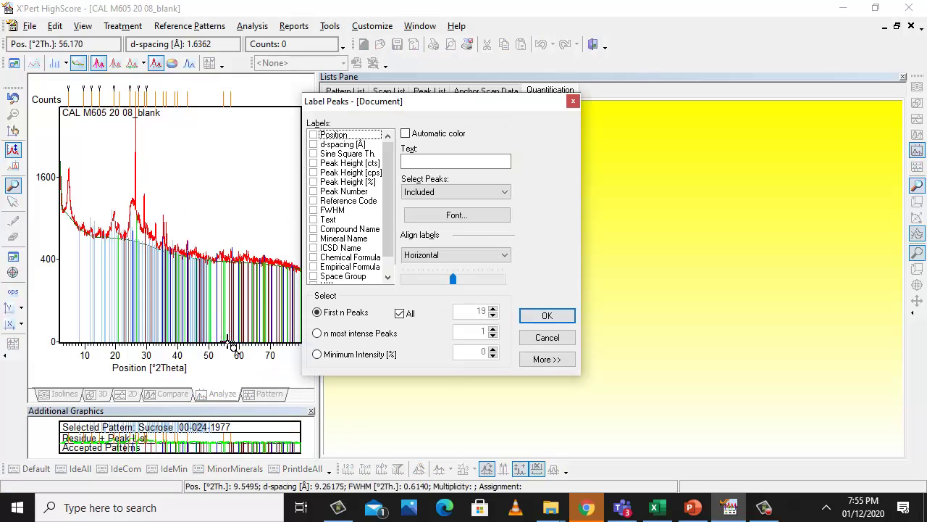
pyautogui.click(341, 259)
pyautogui.click(314, 257)
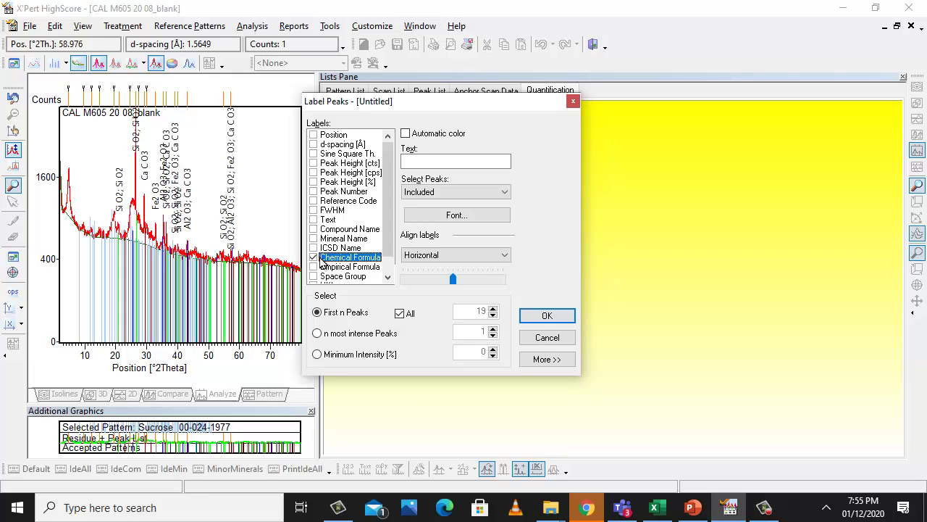
pyautogui.click(547, 315)
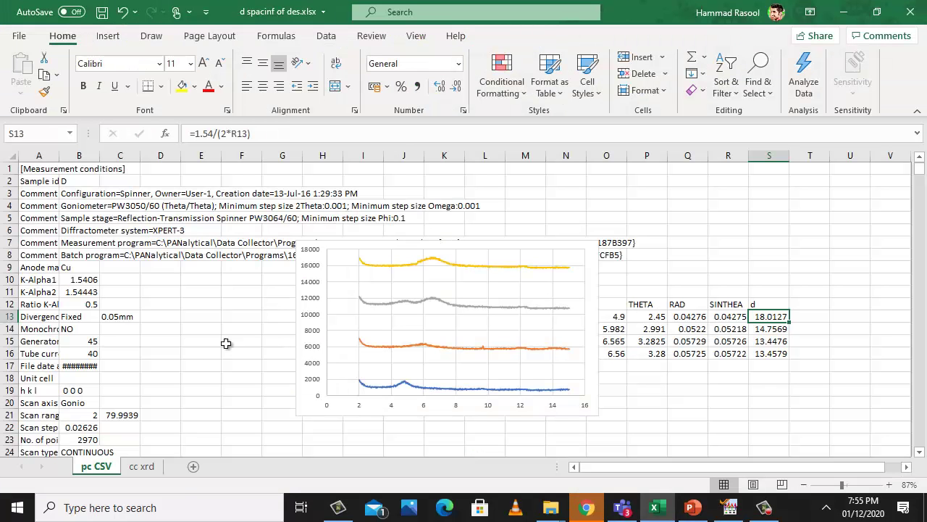
# - In the Excel workbook of d-spacing data, examine the Angle, BLANK and 0.1 scan-point columns on the pc CSV sheet
pyautogui.scroll(-10, 788, 257)
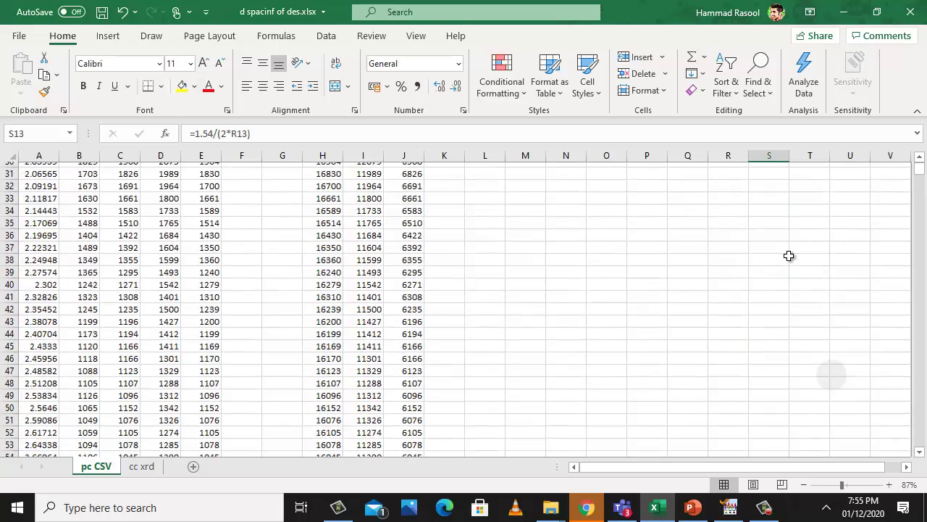
pyautogui.scroll(2, 789, 257)
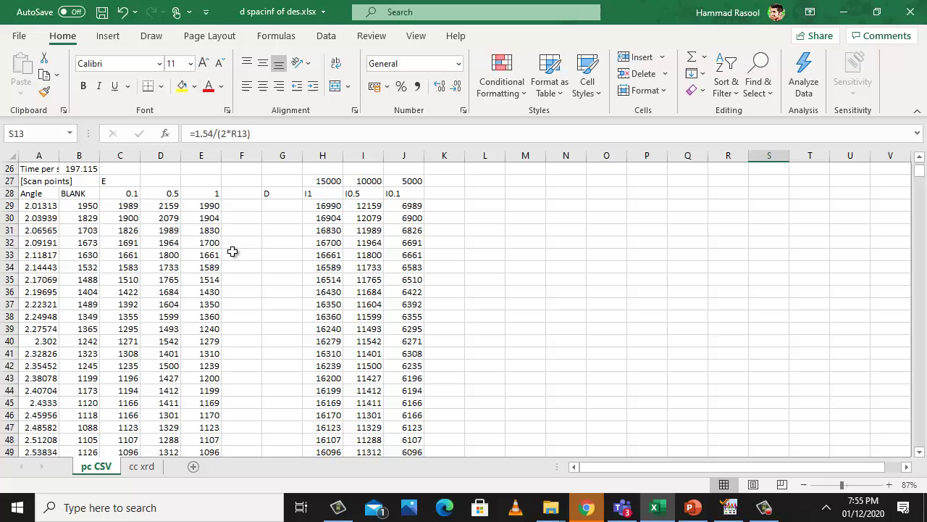
pyautogui.click(30, 205)
pyautogui.click(80, 204)
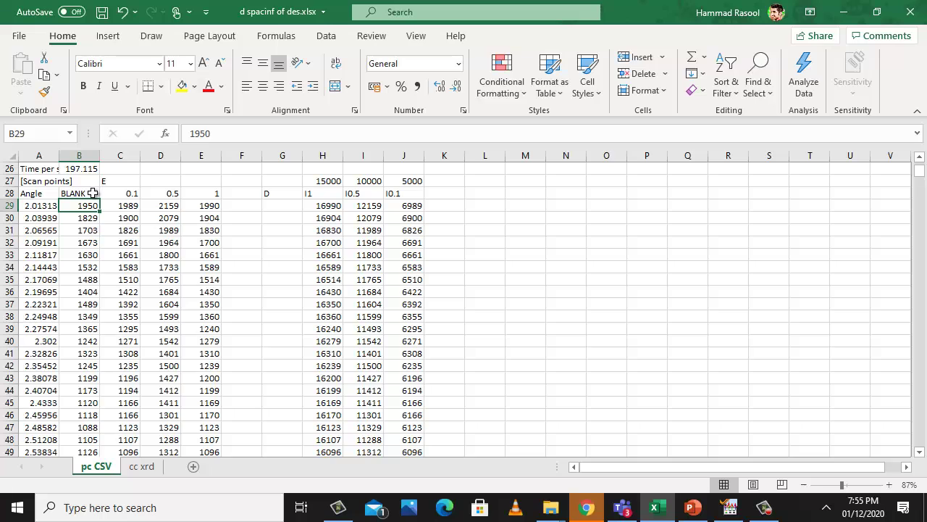
pyautogui.click(92, 192)
pyautogui.click(121, 194)
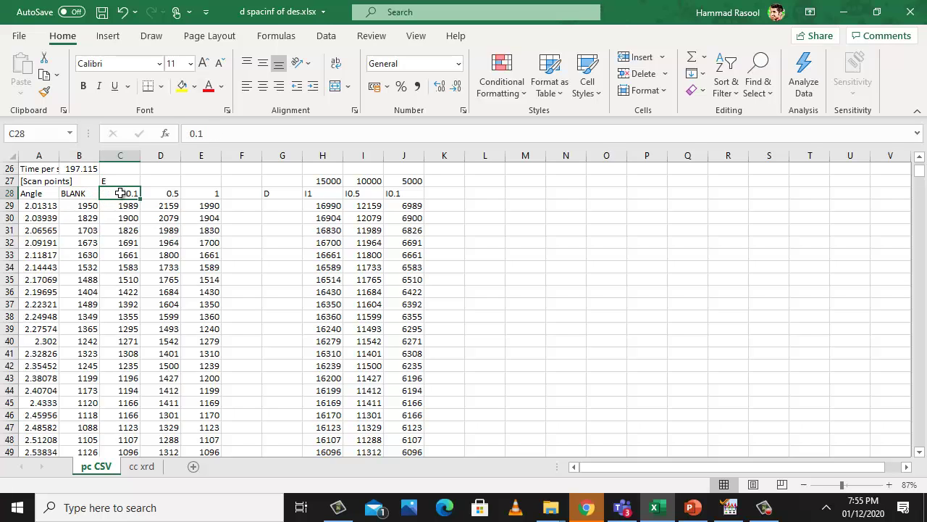
# - Examine the 0.5 and 1 intensity columns, and compare the scan-point block from Angle and BLANK through 1
pyautogui.click(166, 192)
pyautogui.click(195, 194)
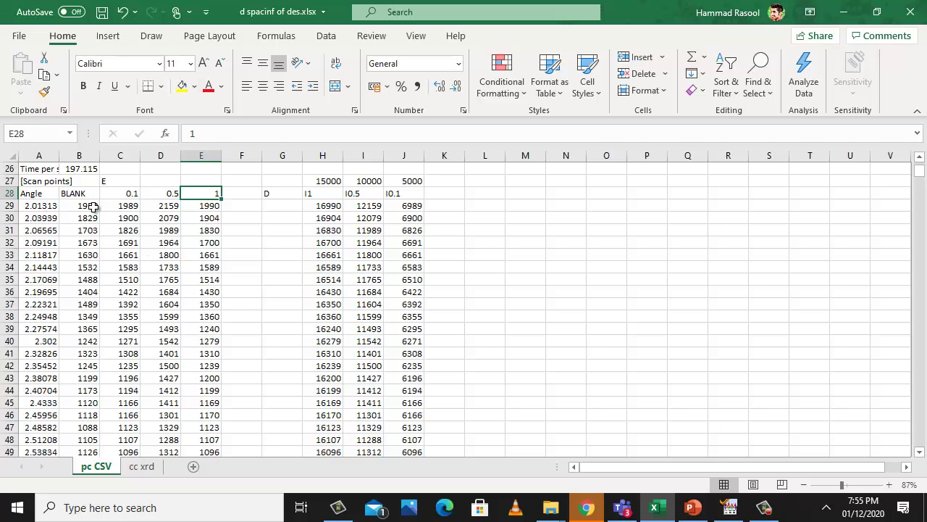
pyautogui.moveTo(76, 193); pyautogui.dragTo(210, 301)
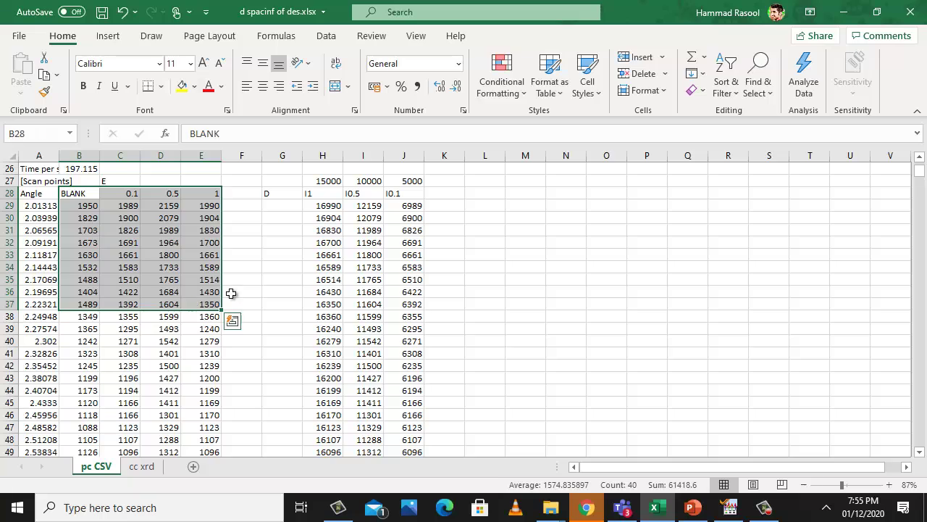
pyautogui.click(243, 291)
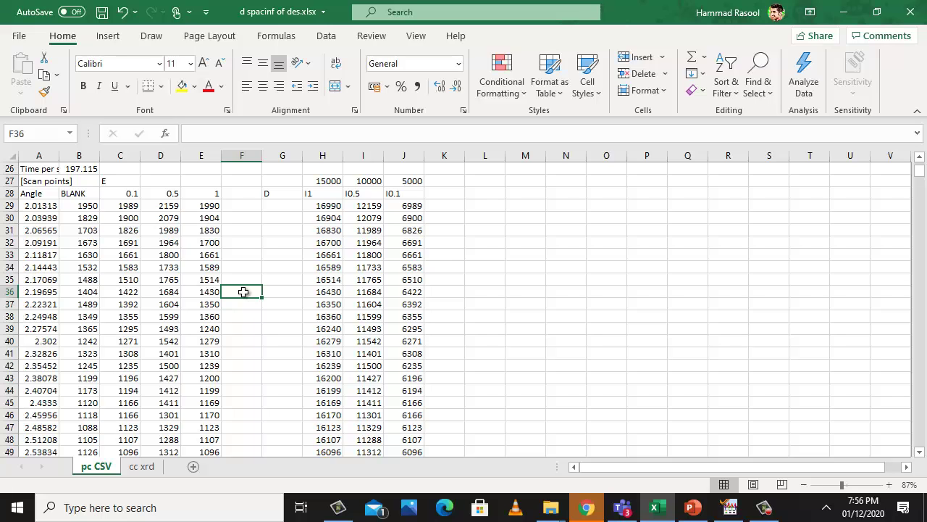
pyautogui.click(52, 195)
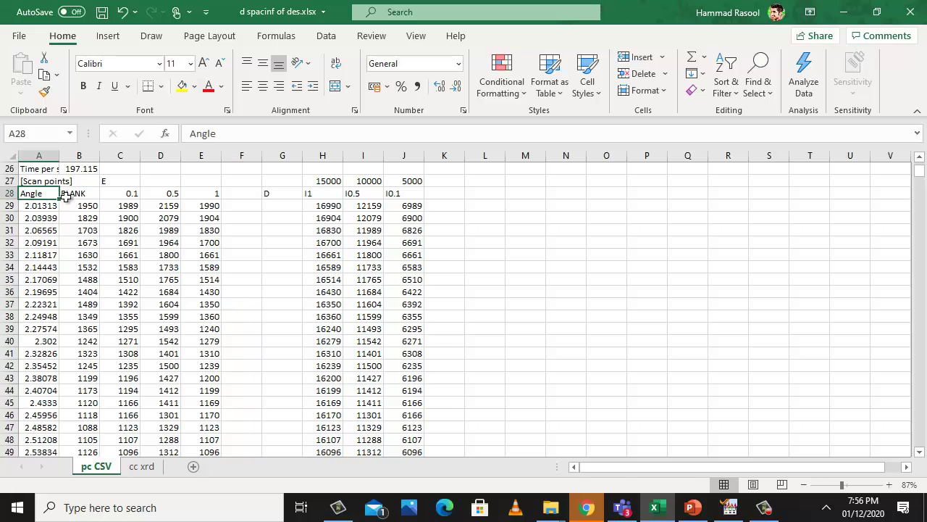
pyautogui.moveTo(65, 196); pyautogui.dragTo(193, 291)
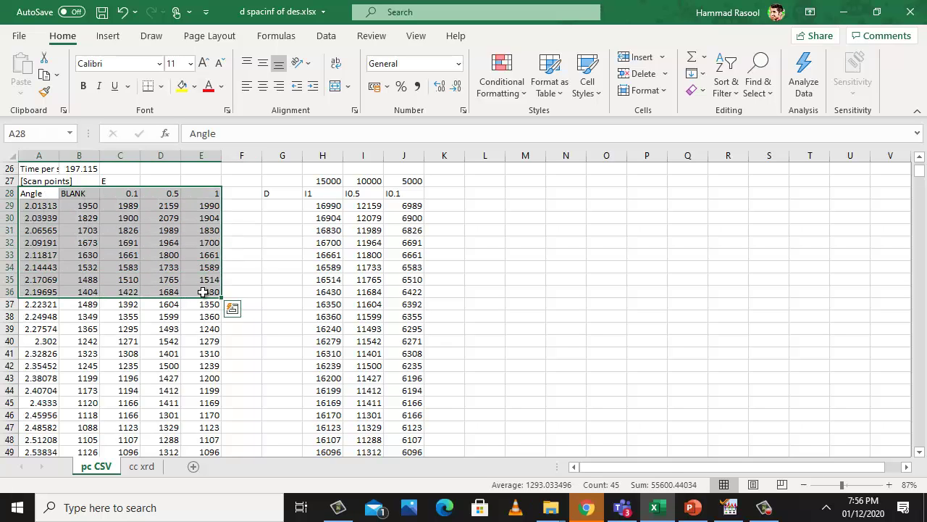
pyautogui.click(251, 273)
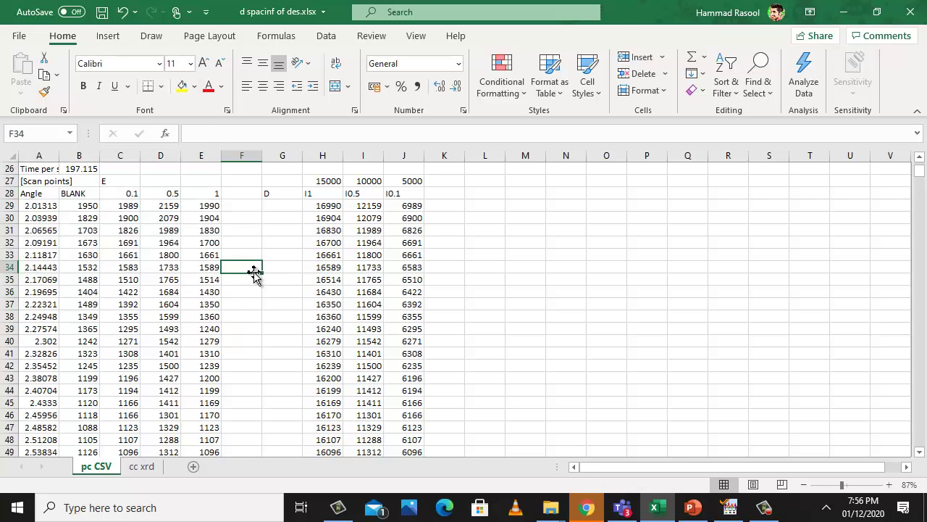
# - Inspect the offset values above the I1, I0.5 and I0.1 columns and view the stacked diffraction chart
pyautogui.click(337, 181)
pyautogui.click(353, 181)
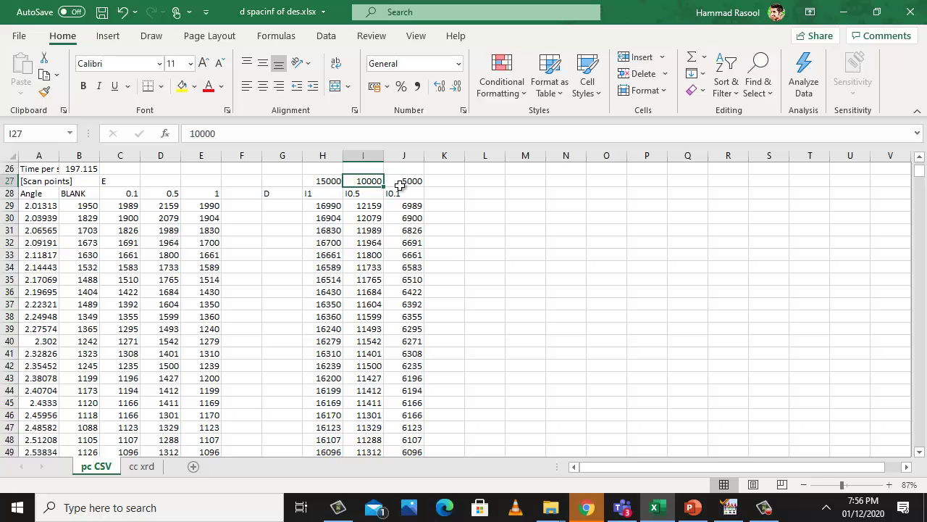
pyautogui.click(405, 184)
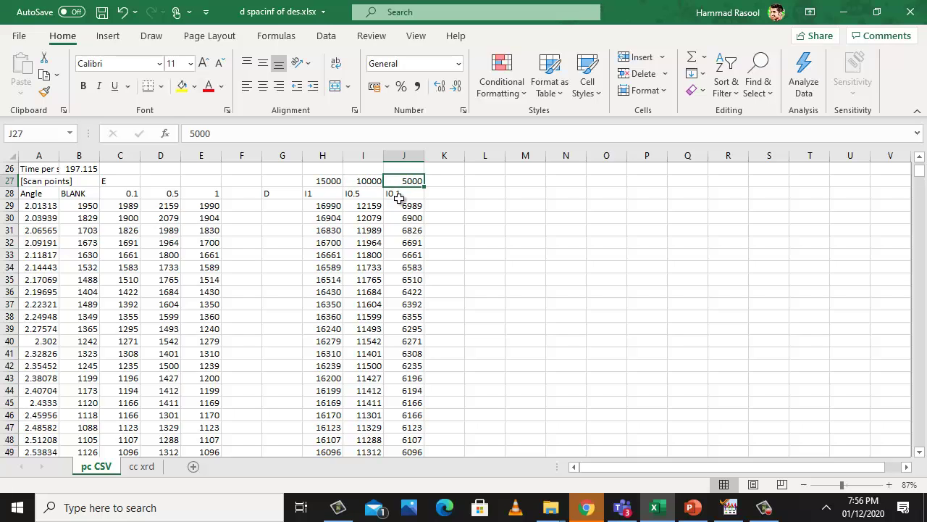
pyautogui.click(399, 194)
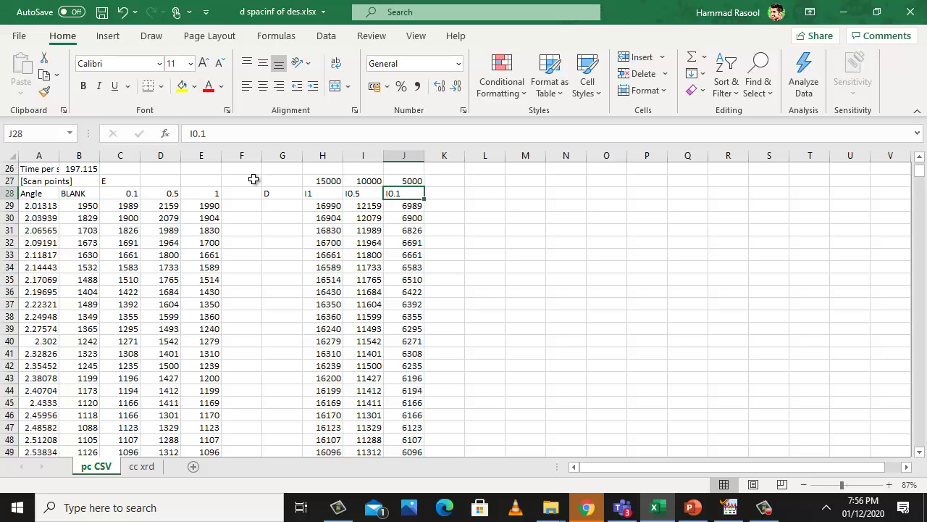
pyautogui.click(369, 181)
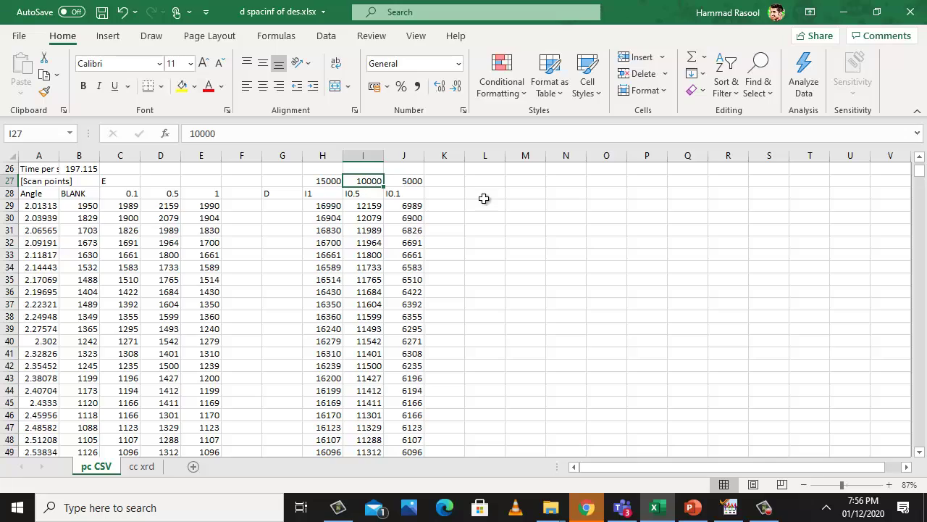
pyautogui.scroll(8, 606, 279)
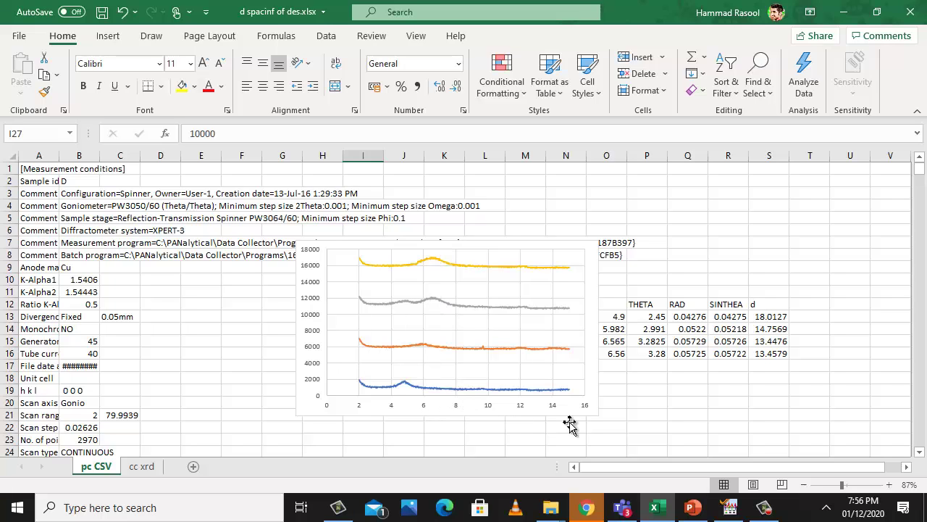
# - Switch to X'Pert HighScore to view the labelled blank pattern, and return to the d-spacing workbook in Excel
pyautogui.click(731, 506)
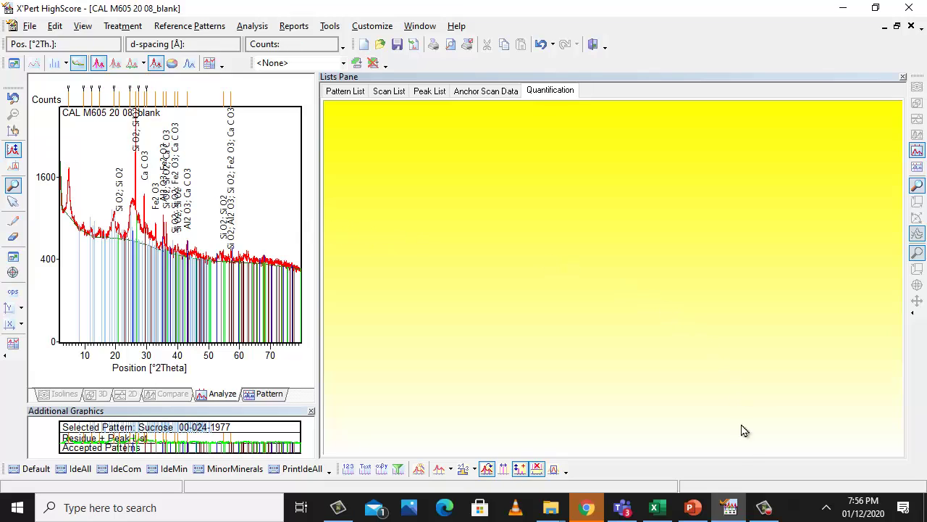
pyautogui.moveTo(729, 509)
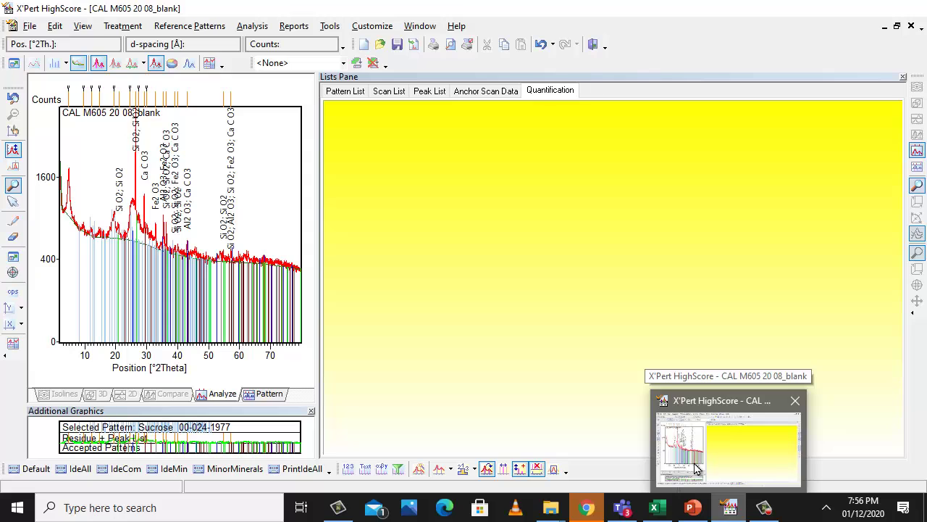
pyautogui.click(654, 507)
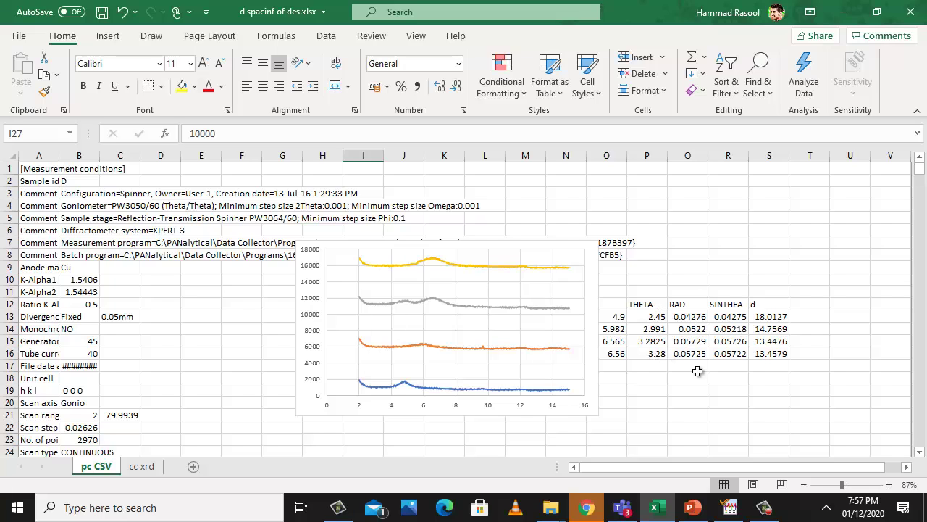
# - Inspect the d-spacing formulas in the d column, cells S13 to S16, of the calculation table beside the chart
pyautogui.click(769, 304)
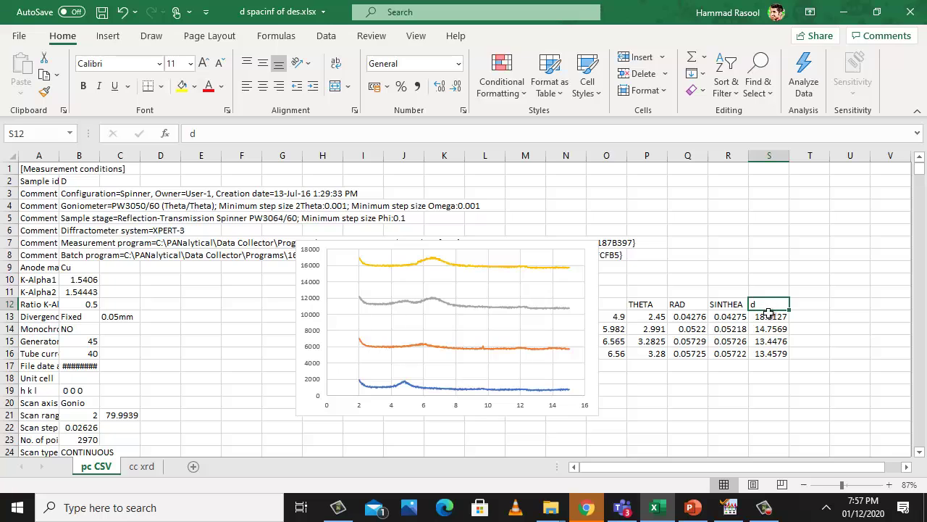
pyautogui.click(769, 317)
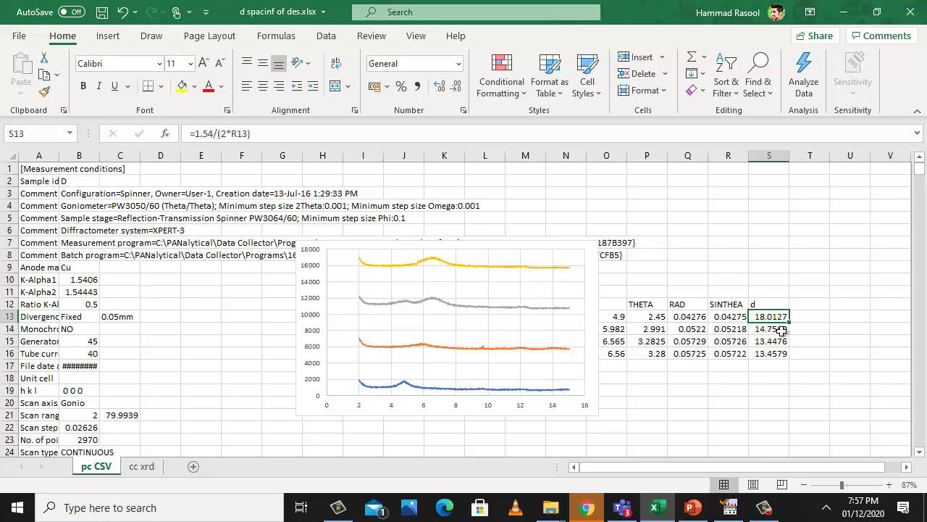
pyautogui.click(782, 330)
pyautogui.click(780, 353)
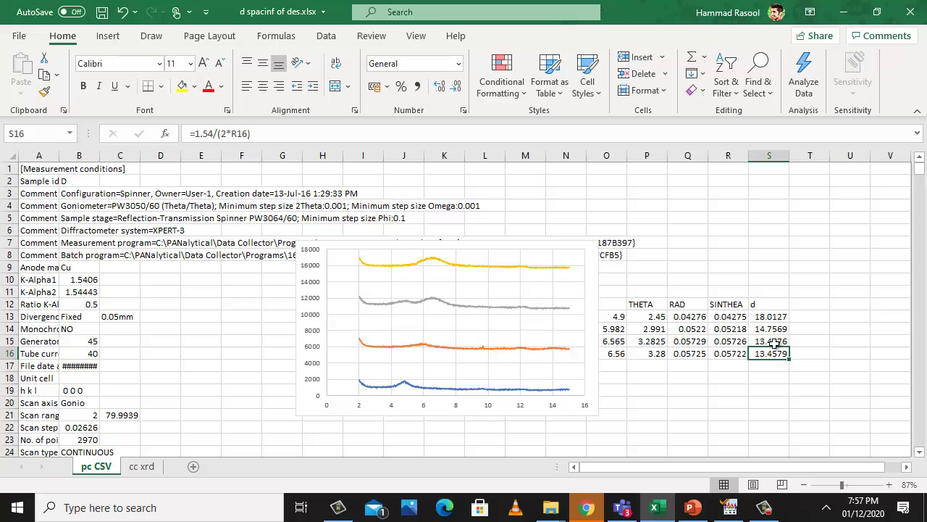
pyautogui.click(774, 342)
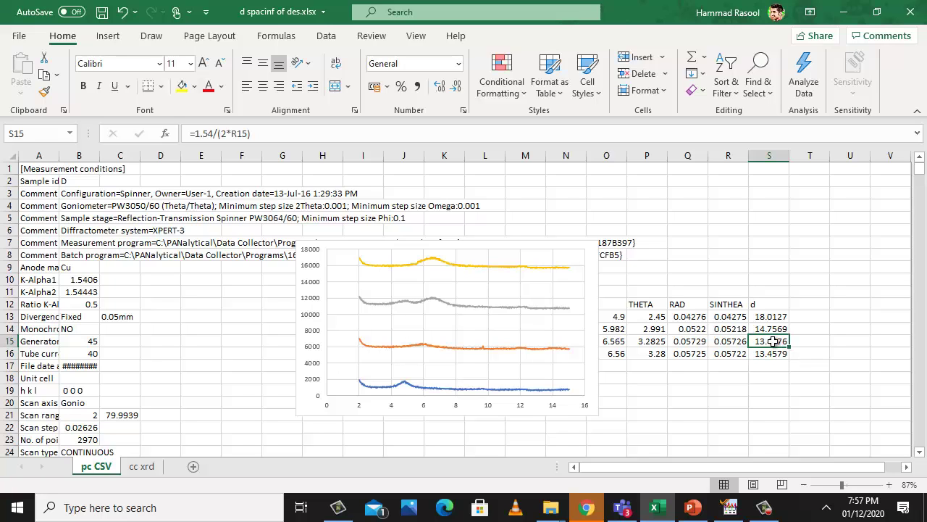